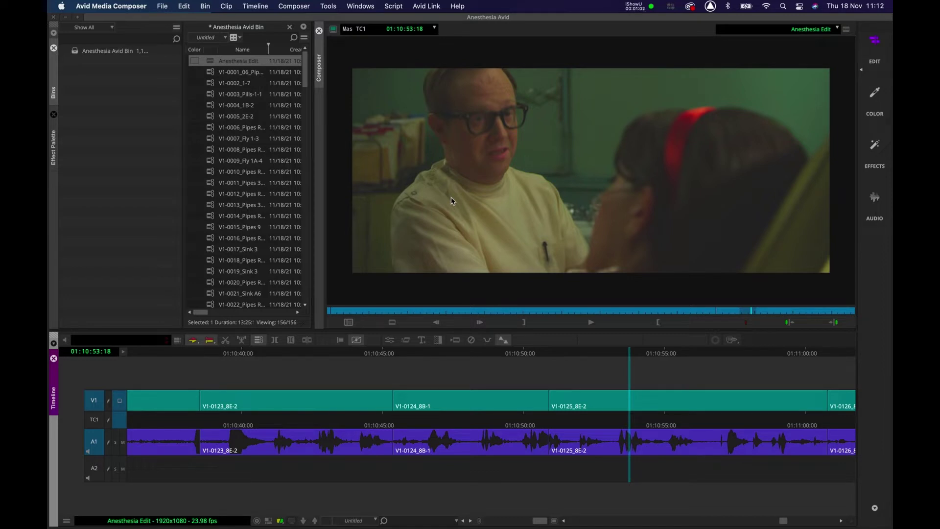
# Step: Play the scene from 01:10:39:09 to hear the dialogue leading into the cut
pyautogui.click(224, 355)
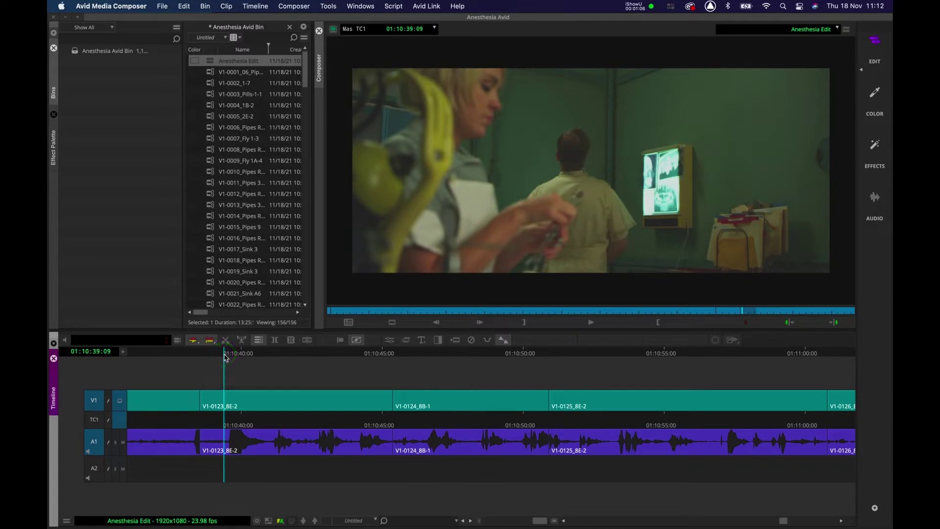
pyautogui.press('space')
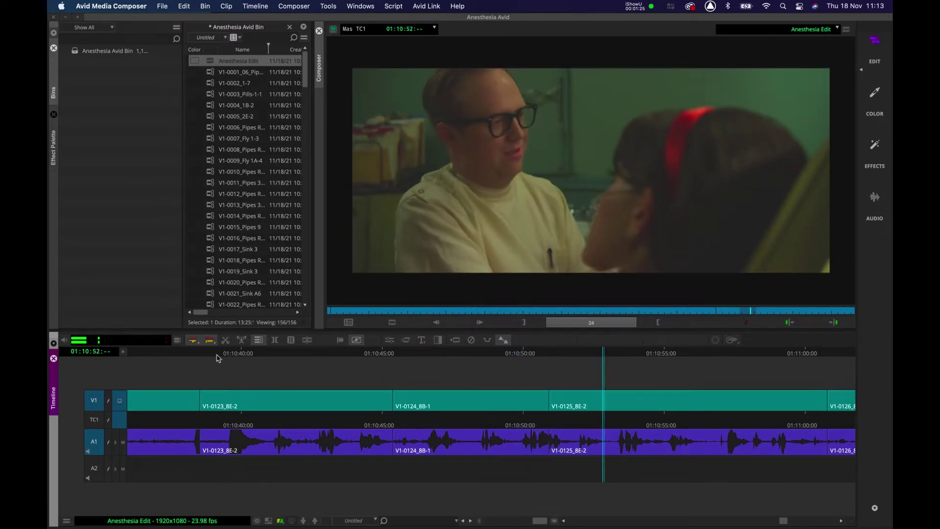
pyautogui.press('space')
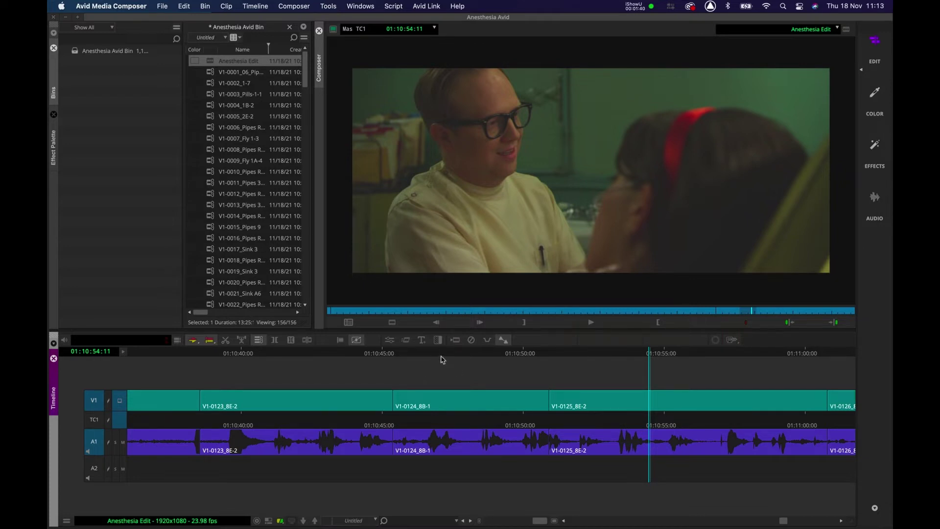
# Step: Play V1-0124's line from 01:10:45:17 and remove its tail after the chosen cut point
pyautogui.click(402, 354)
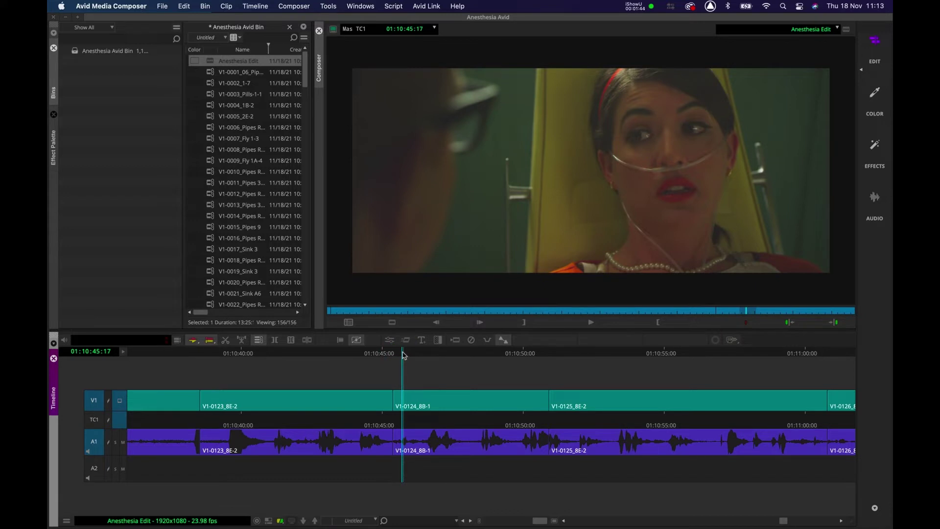
pyautogui.press('space')
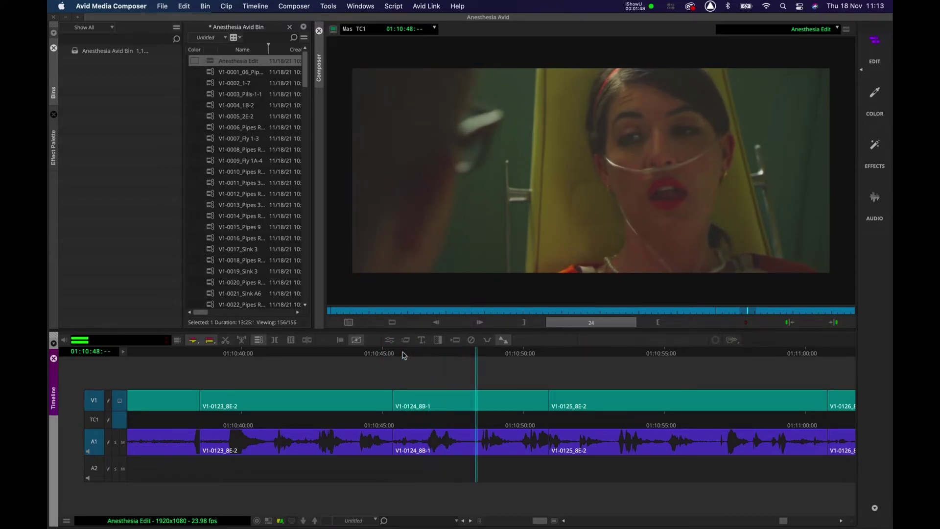
pyautogui.press('space')
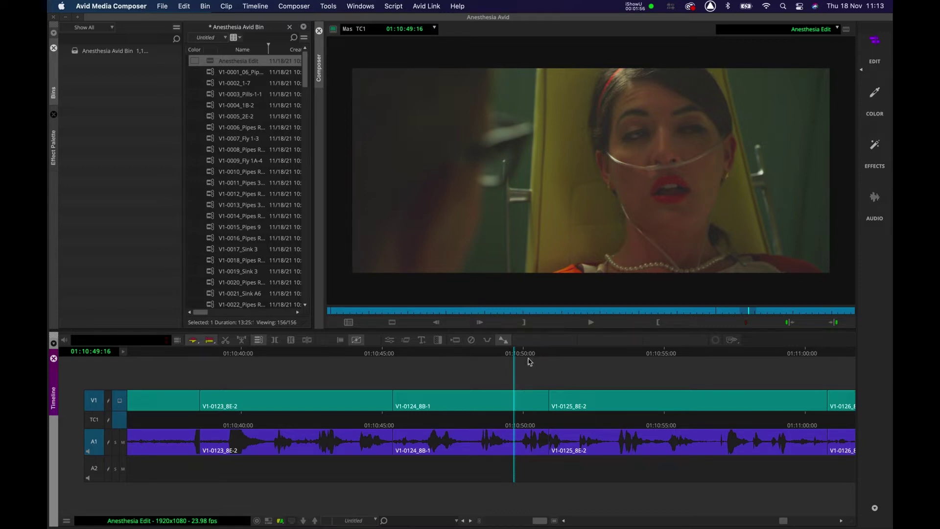
pyautogui.press('x')
# Step: Review the cut from 01:10:47:11 and remove V1-0125's head up to the playhead
pyautogui.click(452, 352)
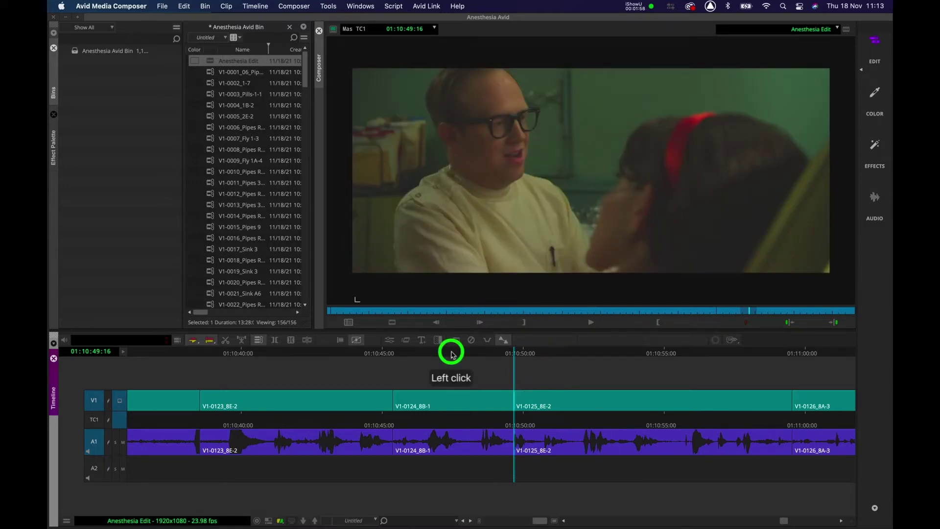
pyautogui.press('space')
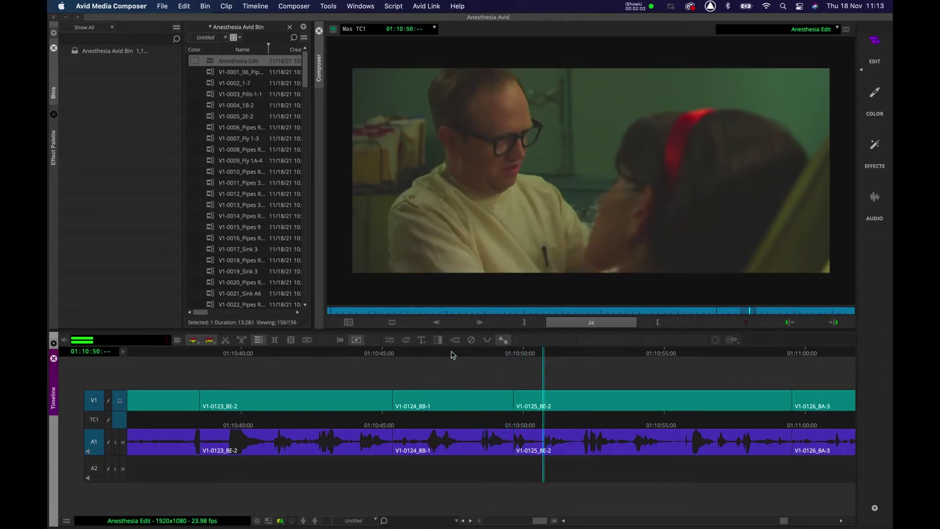
pyautogui.press('space')
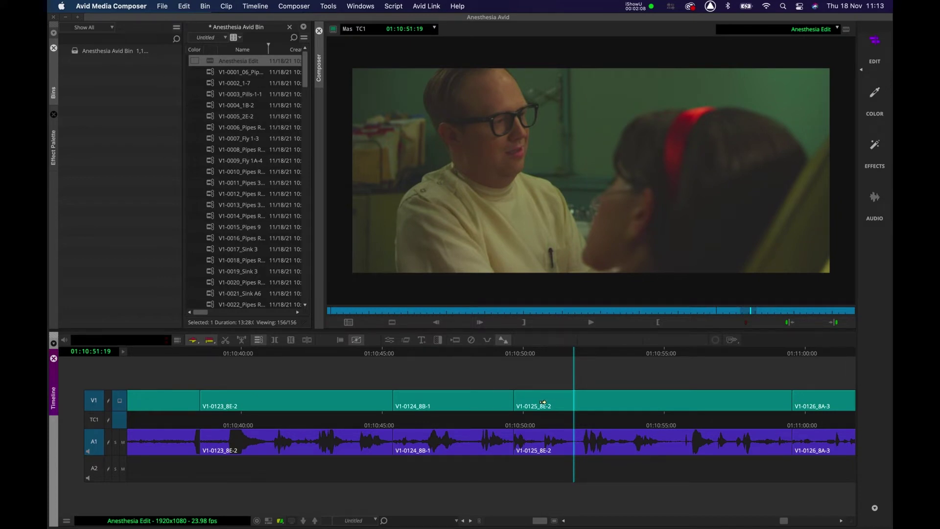
pyautogui.press('q')
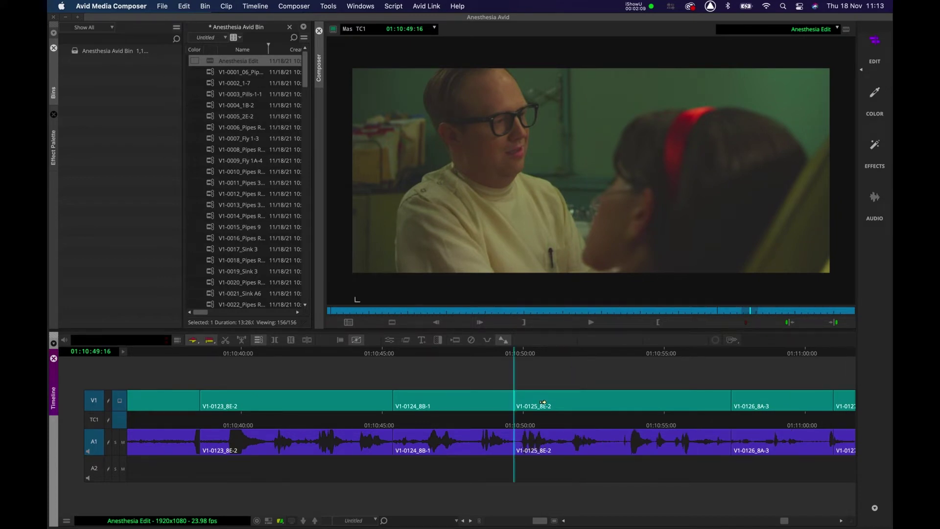
pyautogui.click(434, 356)
# Step: Play back the joined takes and park around 01:10:48:00
pyautogui.press('space')
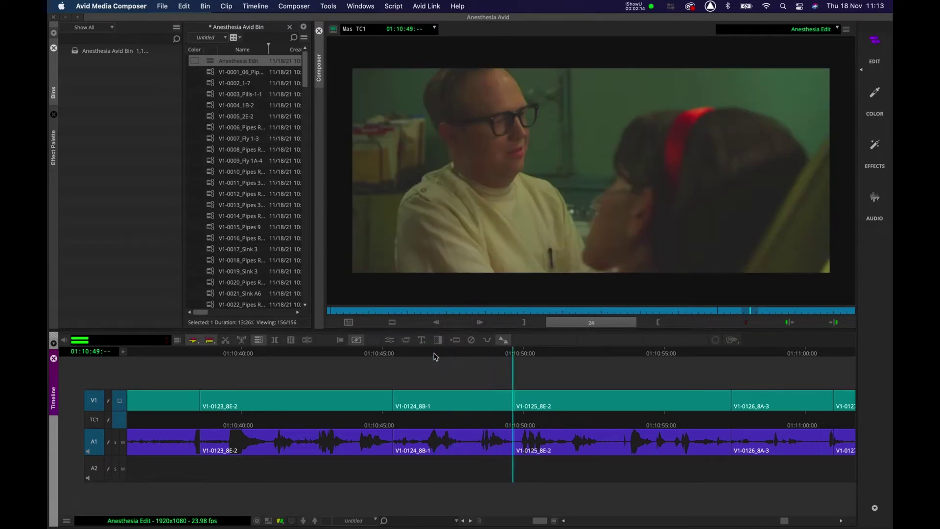
pyautogui.press('space')
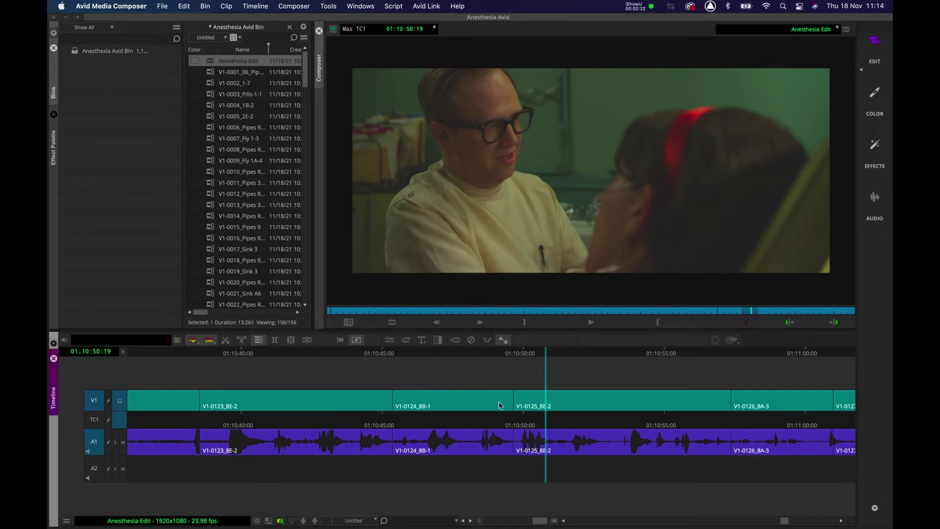
pyautogui.click(485, 354)
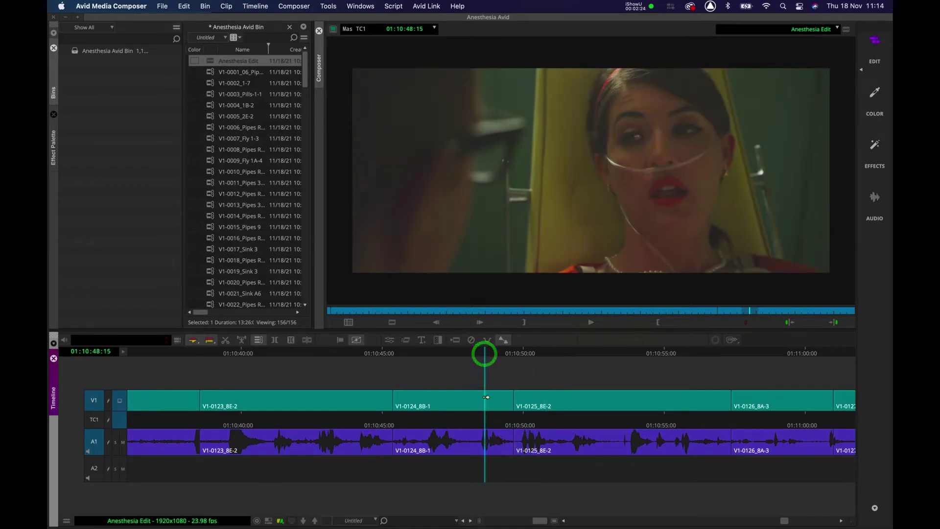
pyautogui.click(468, 353)
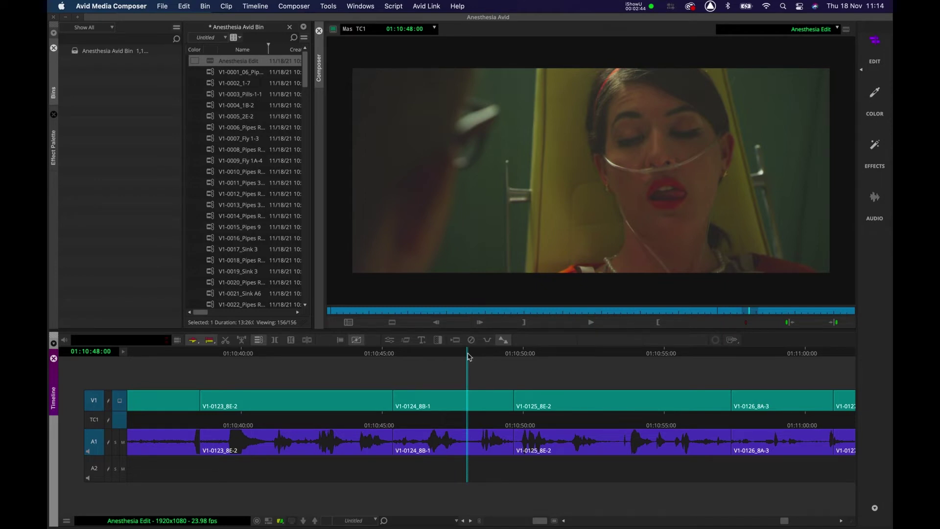
# Step: Replay the edit from about 01:10:46, then undo the trim to restore V1-0124's length
pyautogui.click(419, 353)
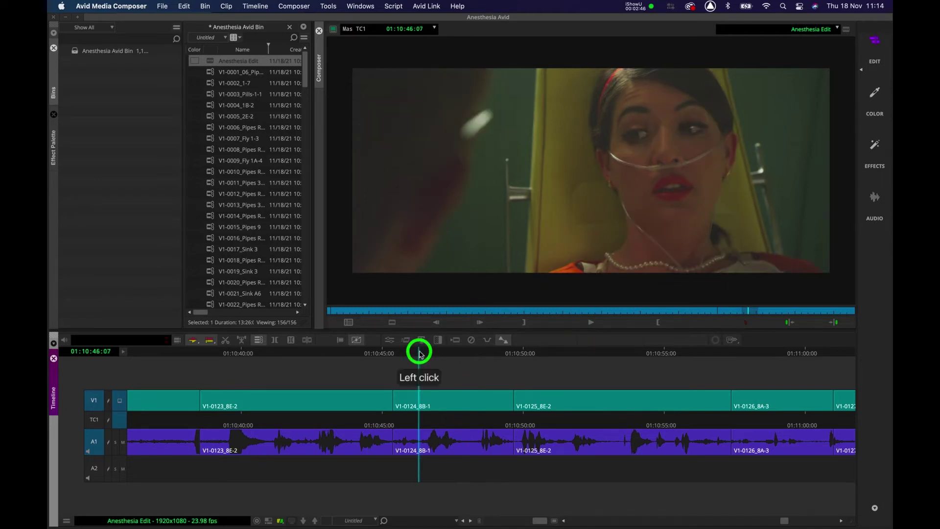
pyautogui.press('space')
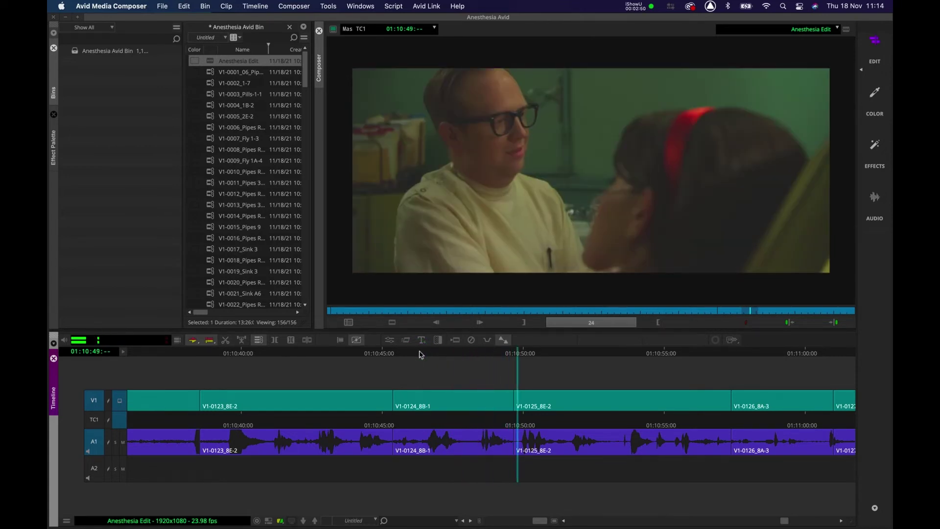
pyautogui.press('space')
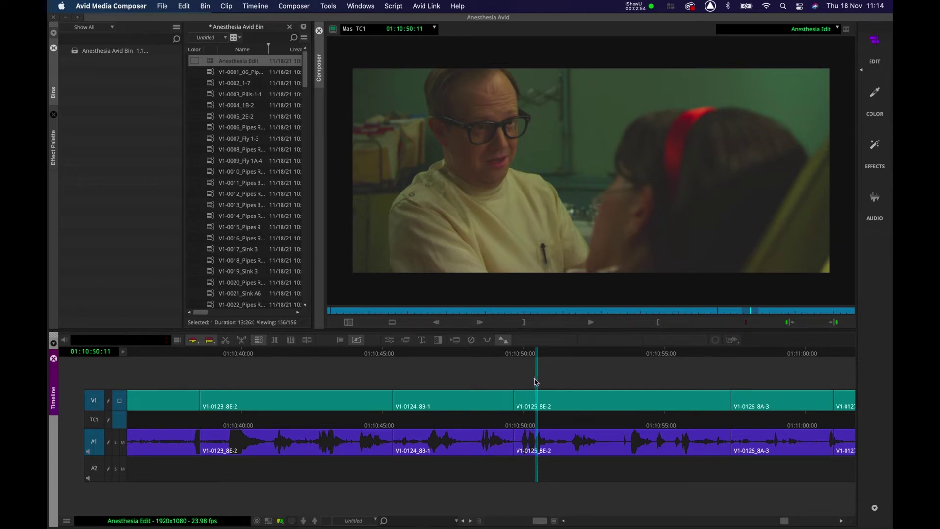
pyautogui.click(323, 360)
pyautogui.press('super+z')
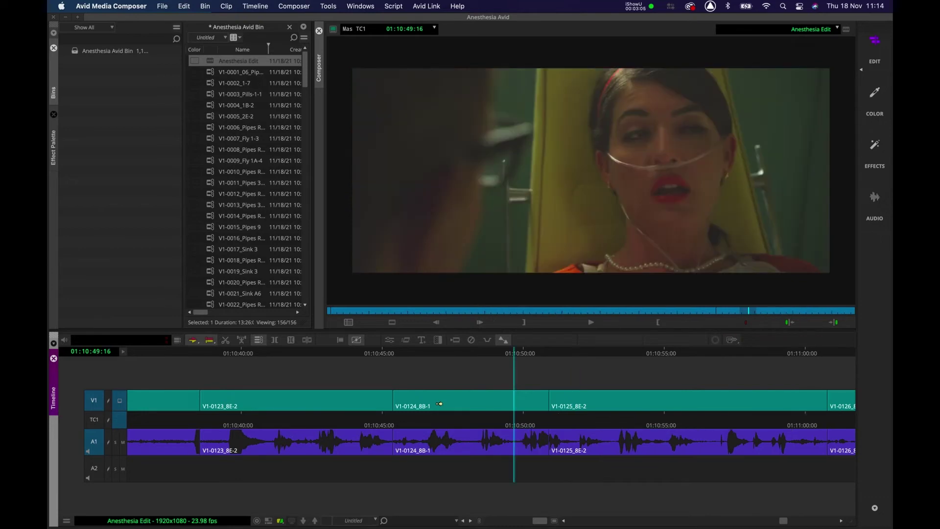
# Step: Undo the remaining trim and play the dialogue from 01:10:46:08
pyautogui.press('super+z')
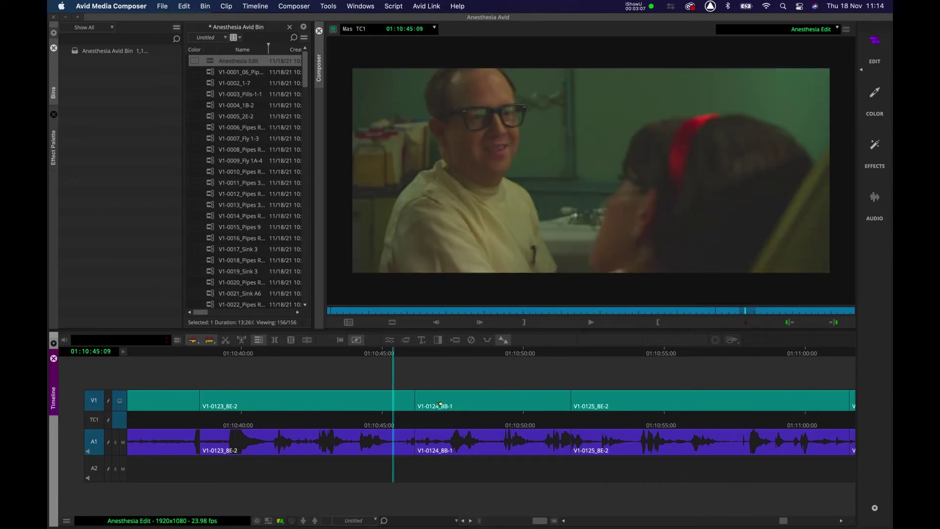
pyautogui.click(420, 353)
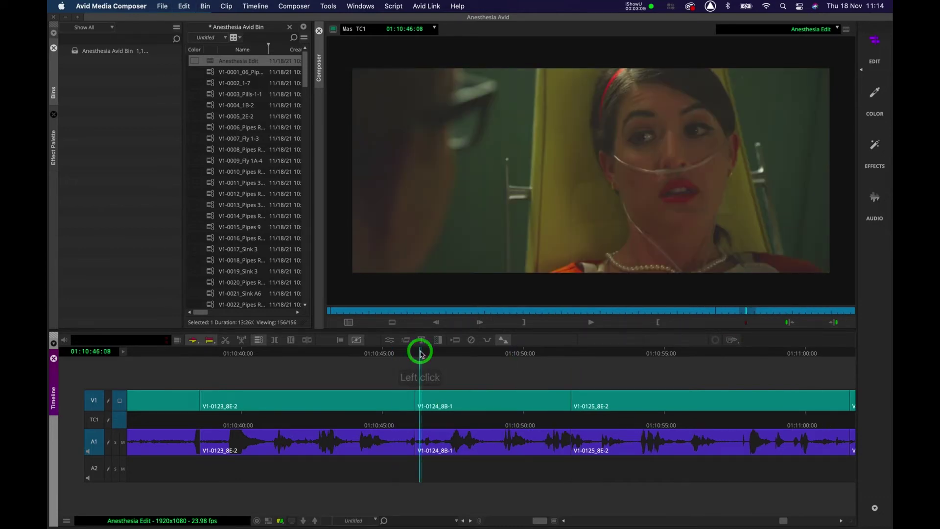
pyautogui.press('space')
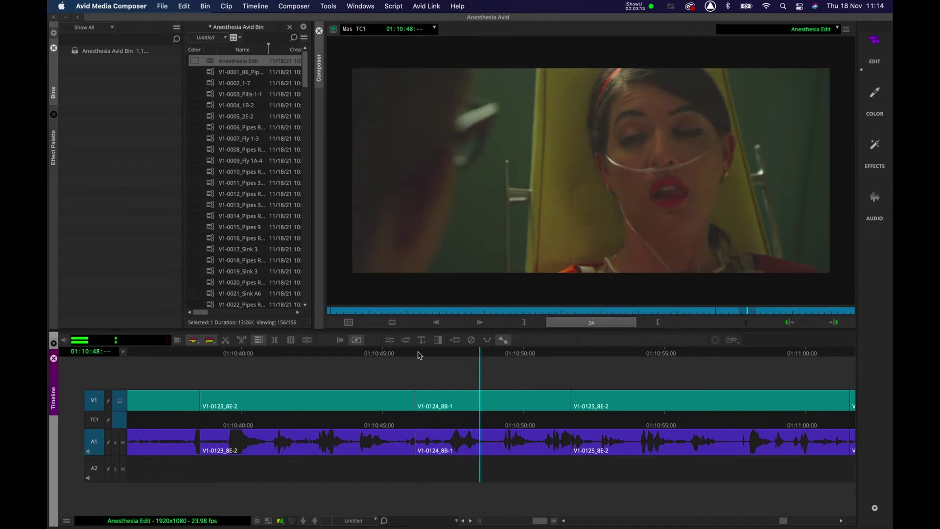
pyautogui.press('space')
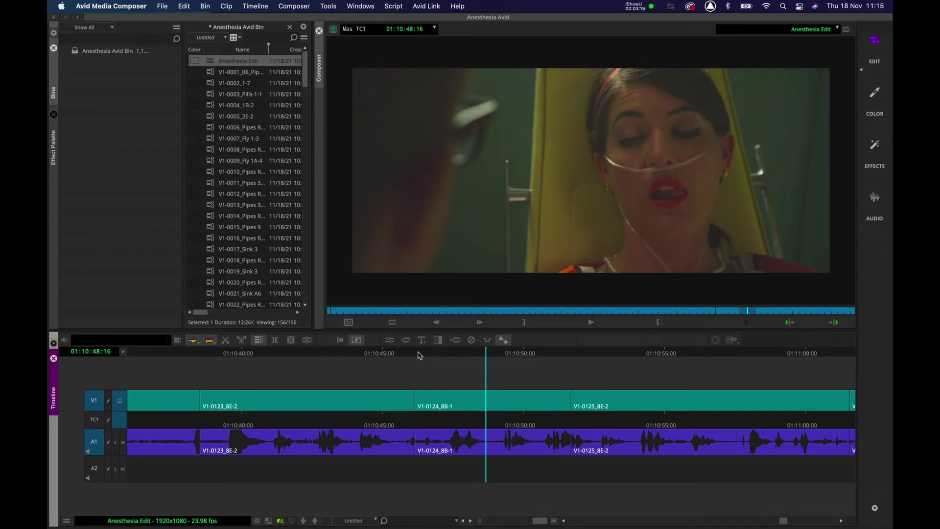
# Step: Replay the line, park at 01:10:48:15, and remove V1-0124's tail after that frame
pyautogui.click(420, 355)
pyautogui.press('space')
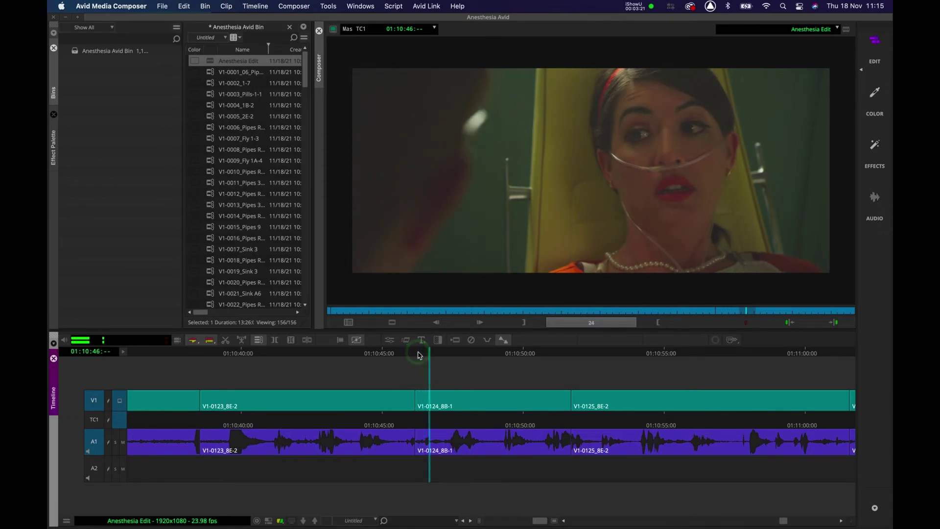
pyautogui.press('space')
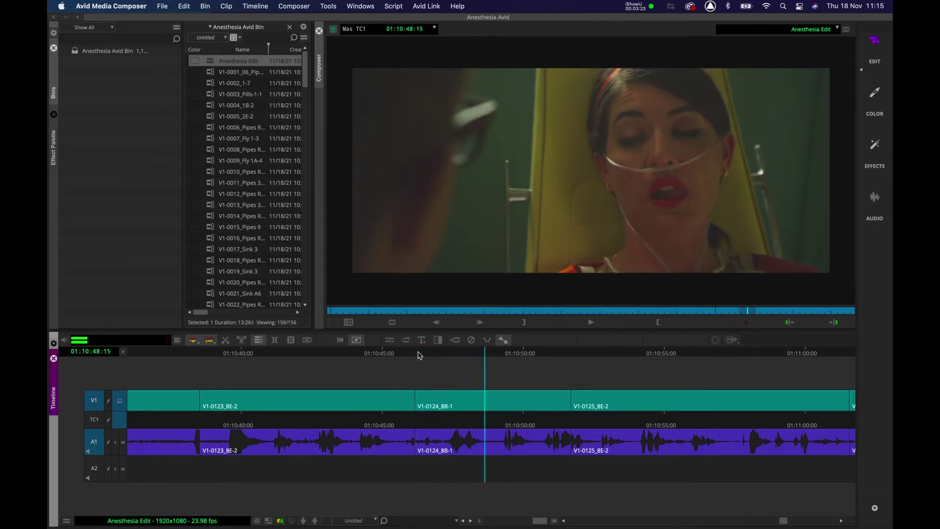
pyautogui.hotkey('shift', ']')
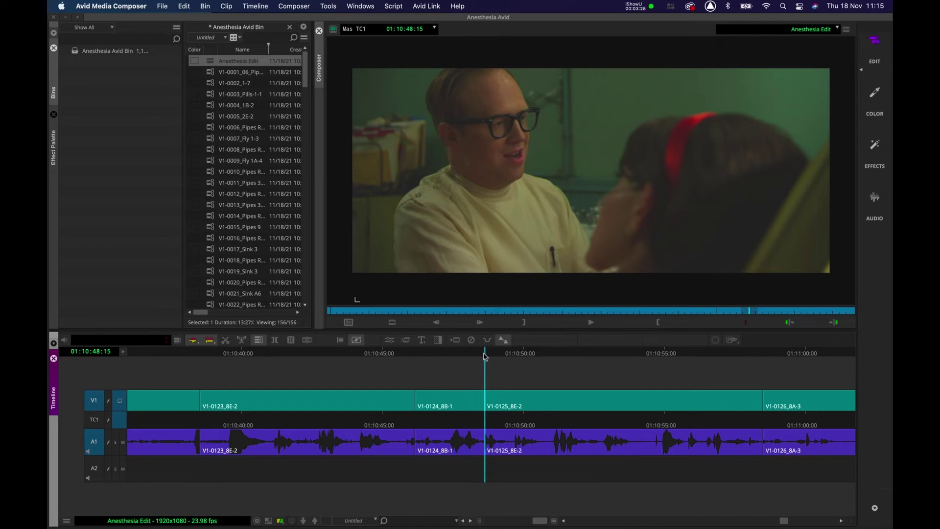
# Step: Play through the new cut and trim V1-0125's head before the stopping frame
pyautogui.press('space')
pyautogui.press('space')
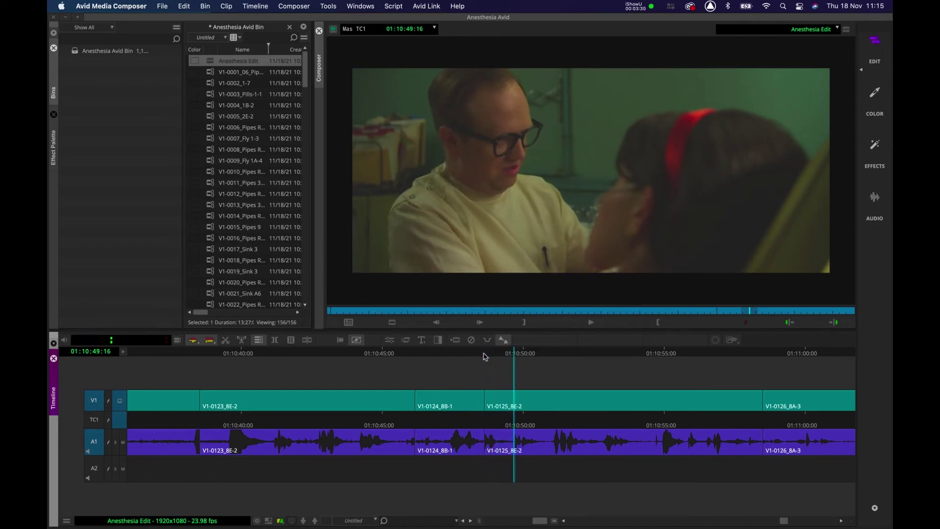
pyautogui.click(484, 354)
pyautogui.press('space')
pyautogui.press('space')
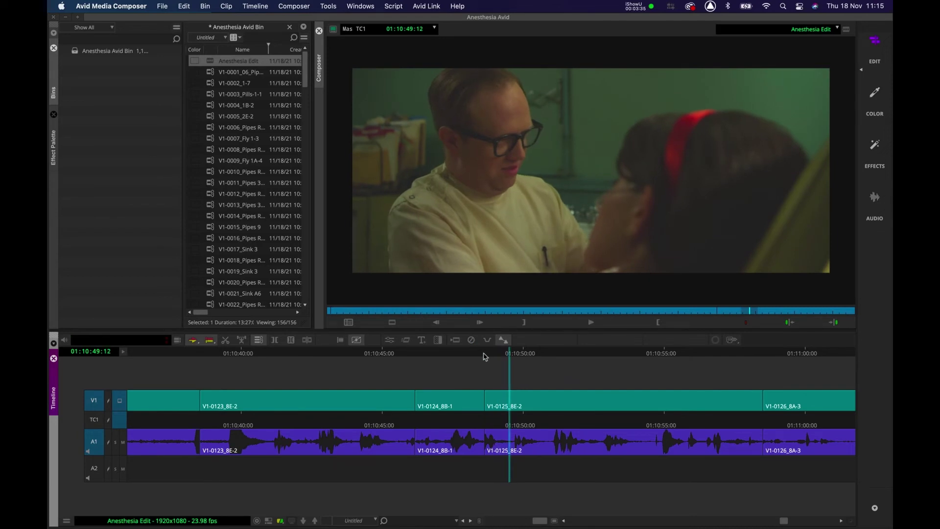
pyautogui.hotkey('shift', '[')
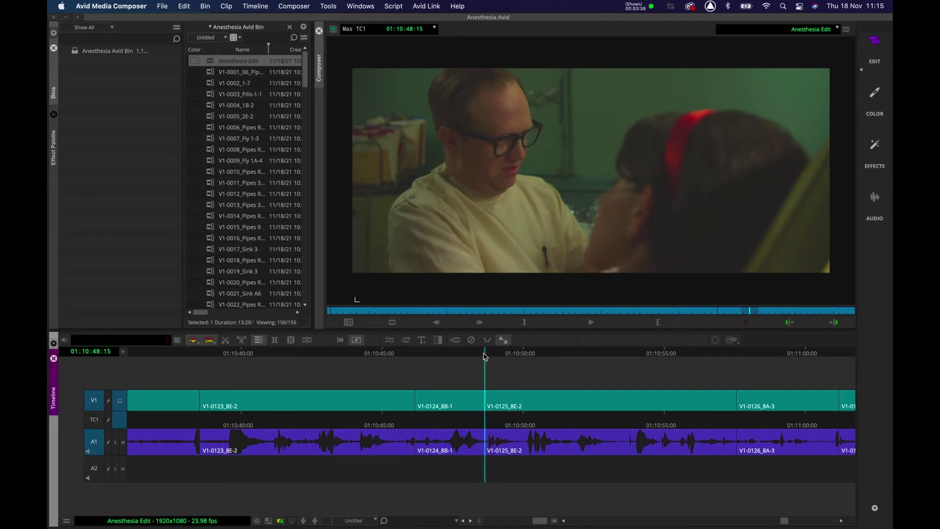
# Step: Review the trimmed cut and remove more frames from V1-0125's head where its line should start
pyautogui.click(418, 353)
pyautogui.press('space')
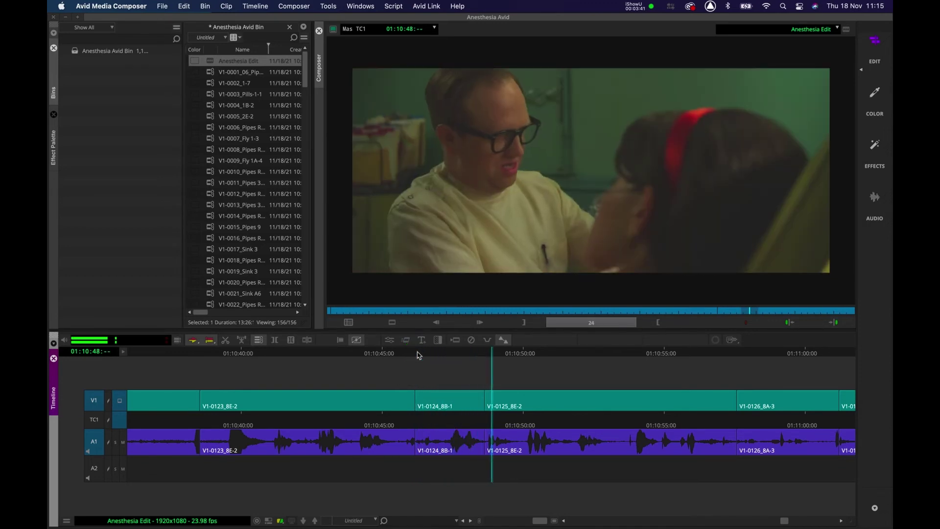
pyautogui.press('space')
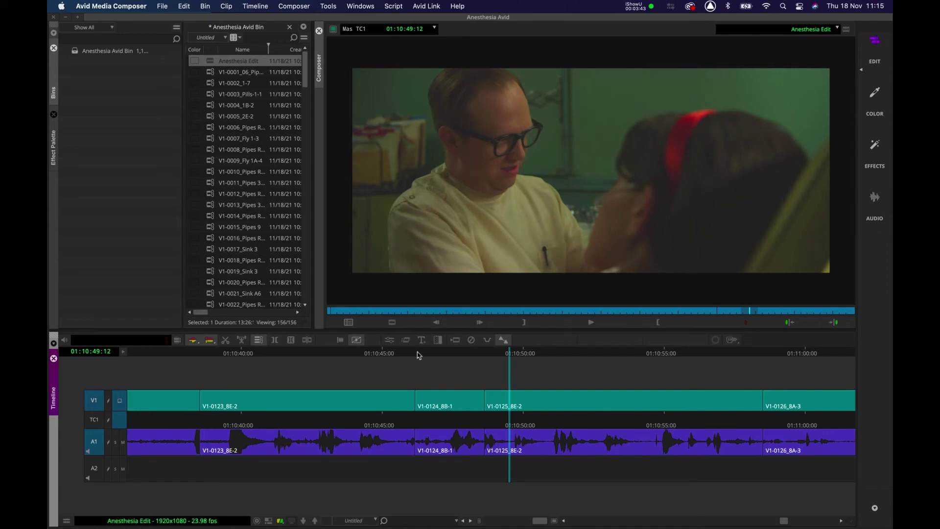
pyautogui.moveTo(489, 353); pyautogui.dragTo(446, 354)
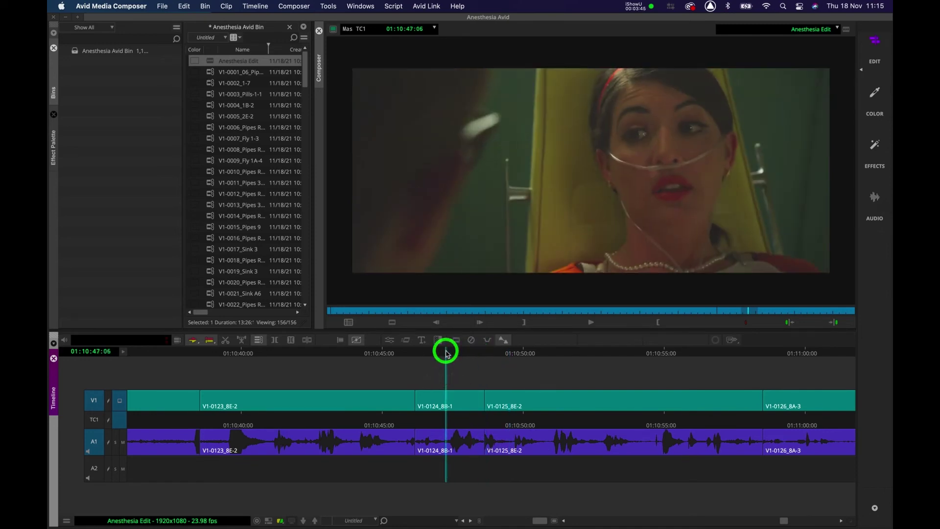
pyautogui.press('space')
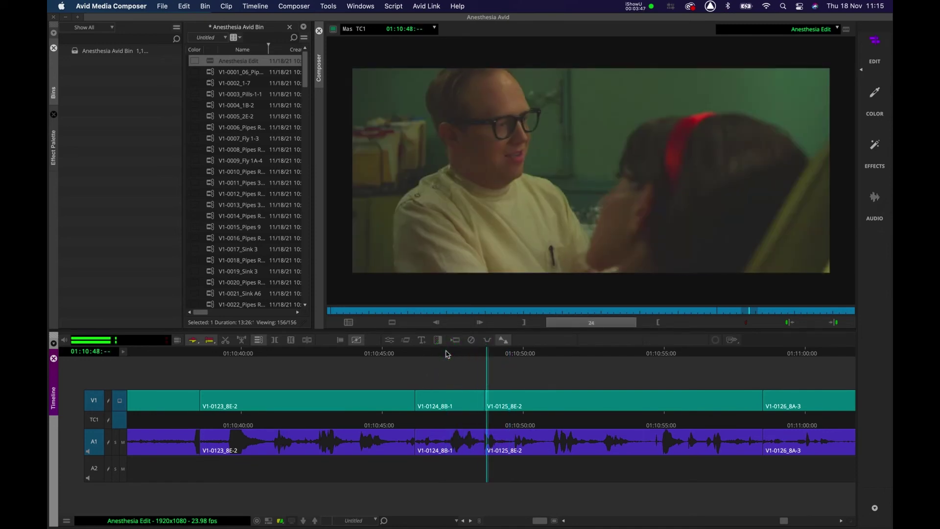
pyautogui.press('space')
pyautogui.hotkey('shift', 'a')
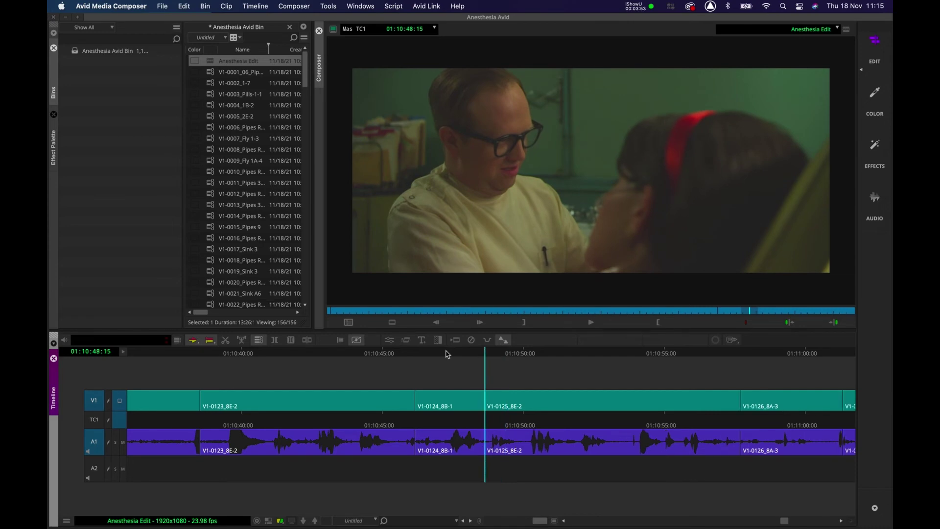
# Step: Replay the revised cut from inside V1-0124 to check the join
pyautogui.moveTo(447, 354); pyautogui.dragTo(418, 353)
pyautogui.press('space')
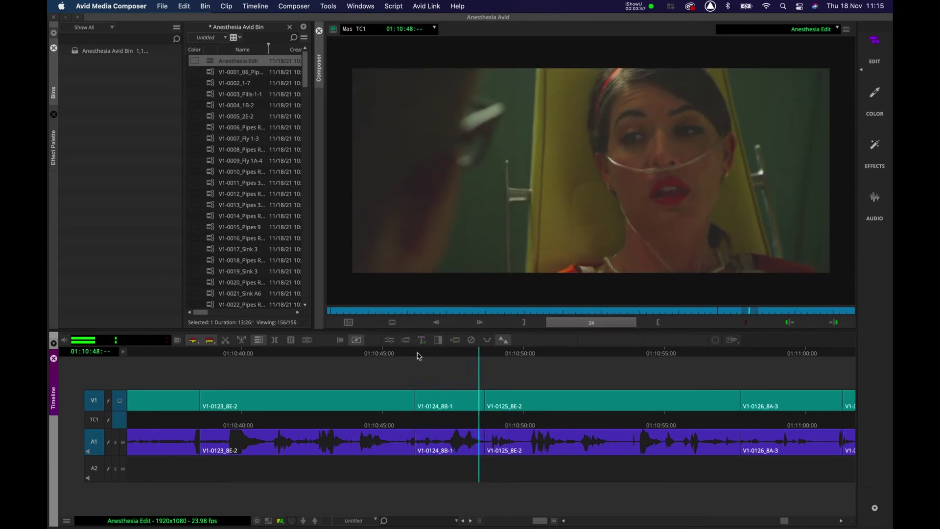
pyautogui.press('space')
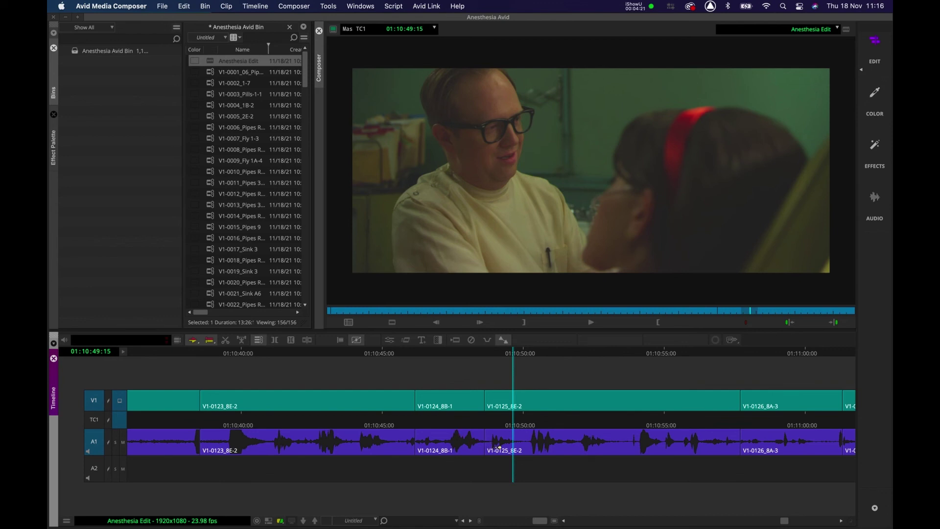
pyautogui.click(420, 353)
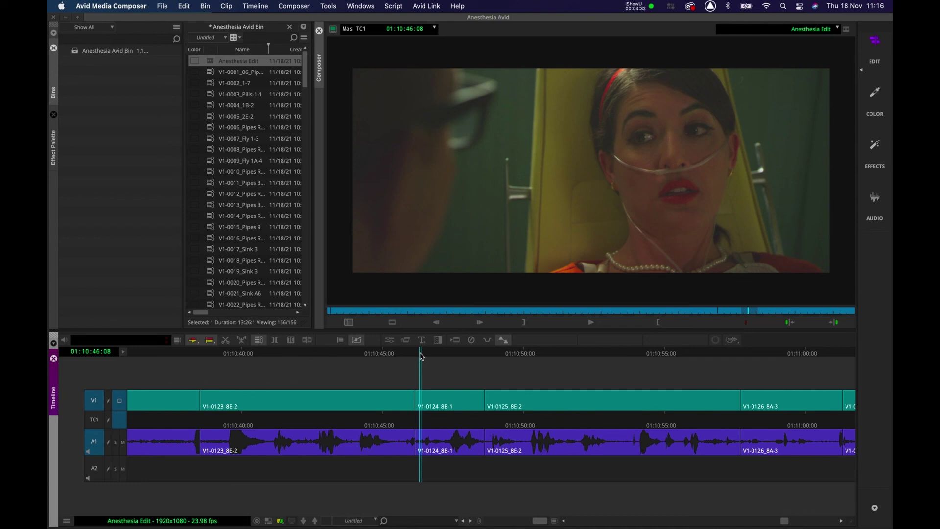
pyautogui.press('space')
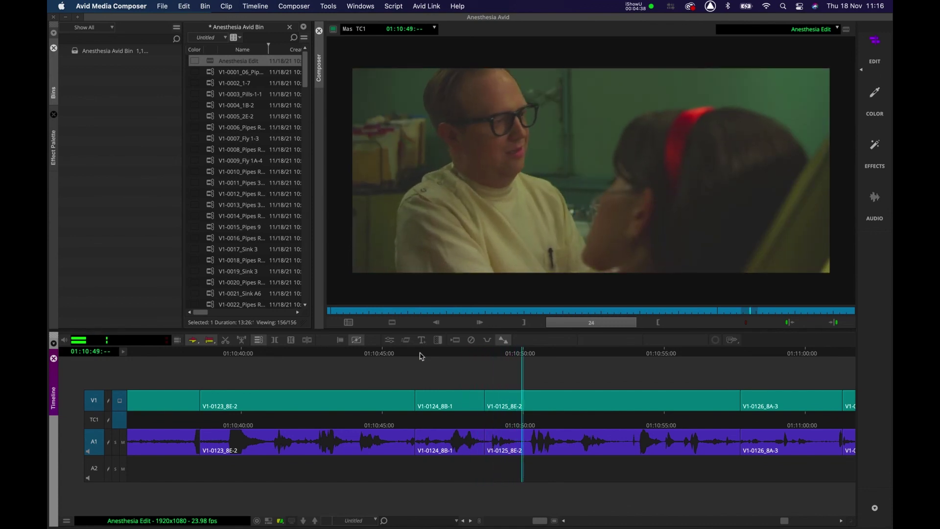
pyautogui.press('space')
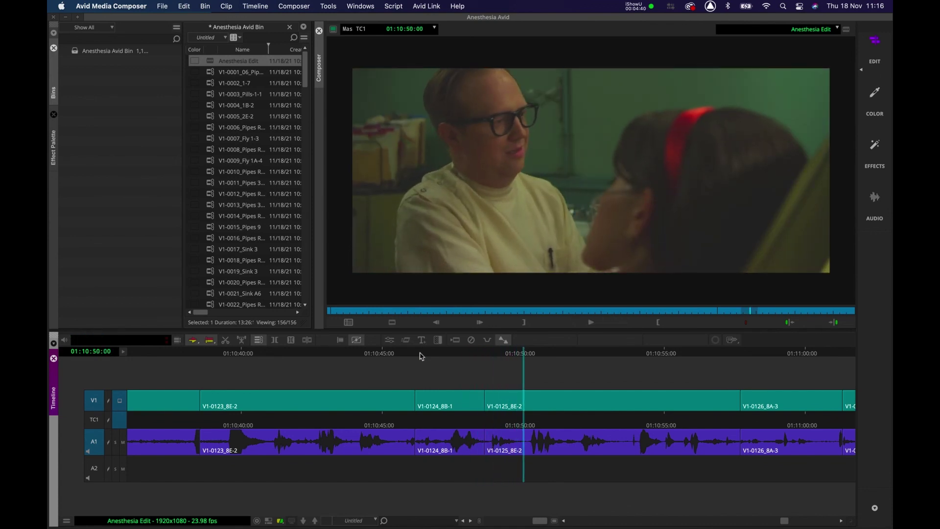